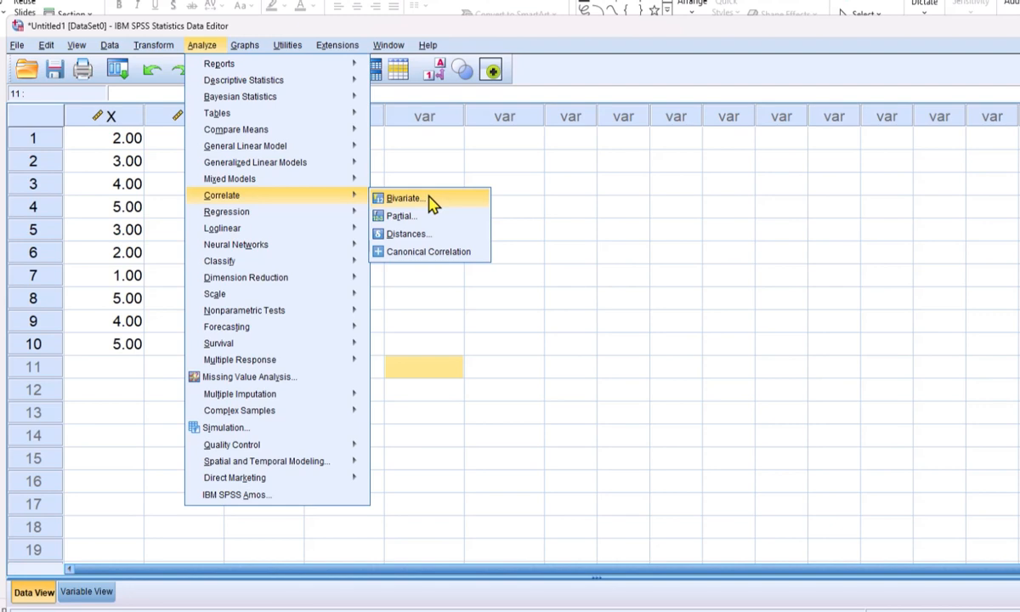
- Run a two-tailed Pearson bivariate correlation on X, Y and Z after resetting the dialog's earlier settings
left_click(432, 204)
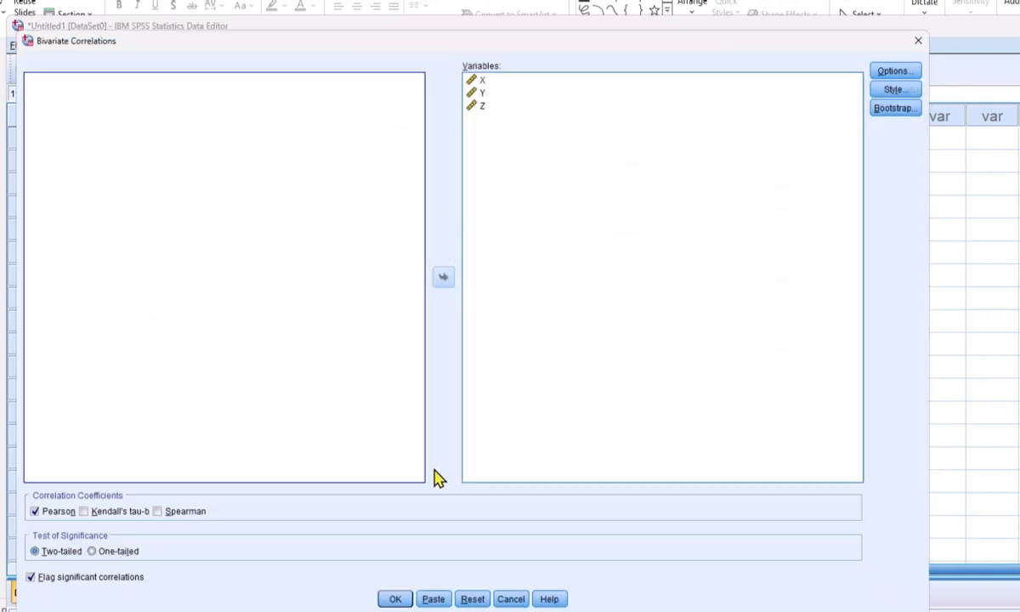
left_click(473, 599)
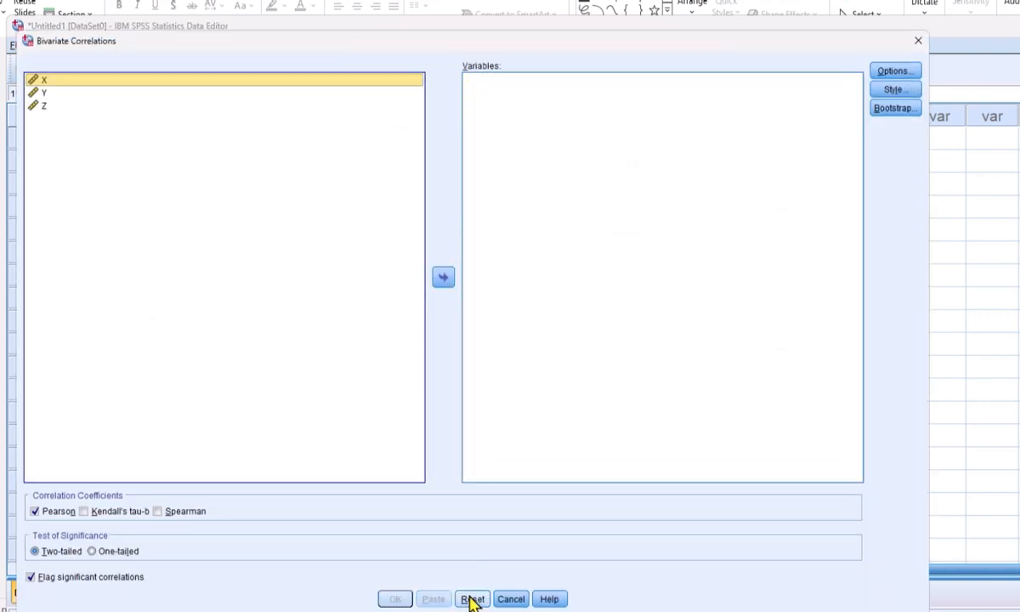
left_click(46, 105, "shift")
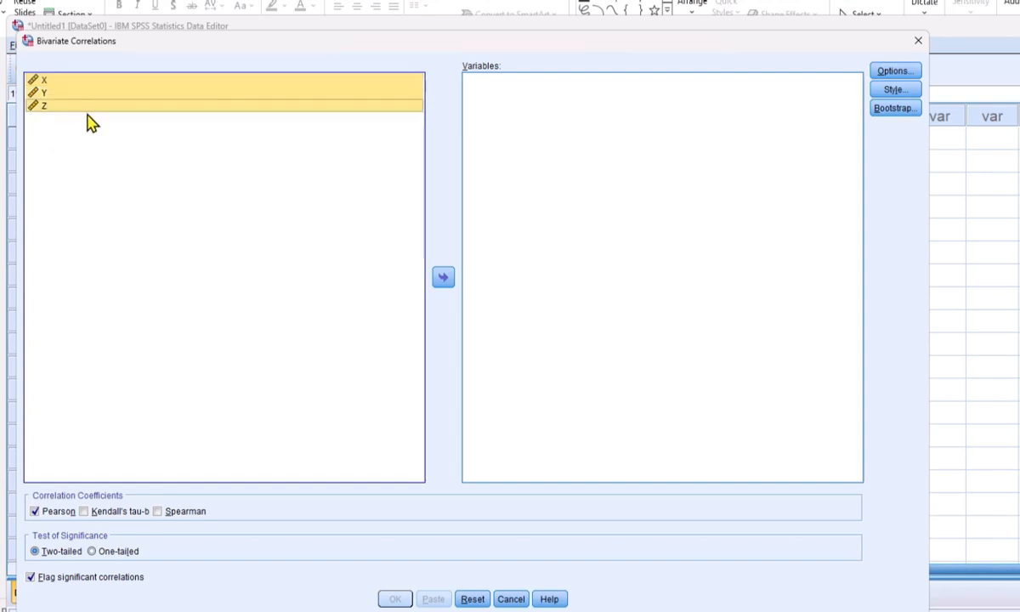
left_click(443, 277)
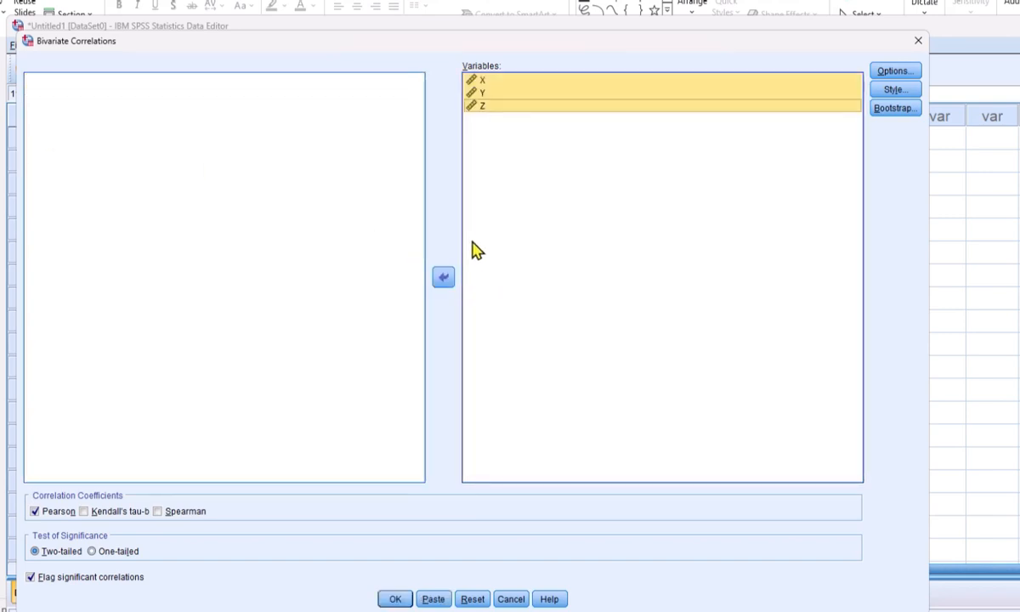
left_click(395, 599)
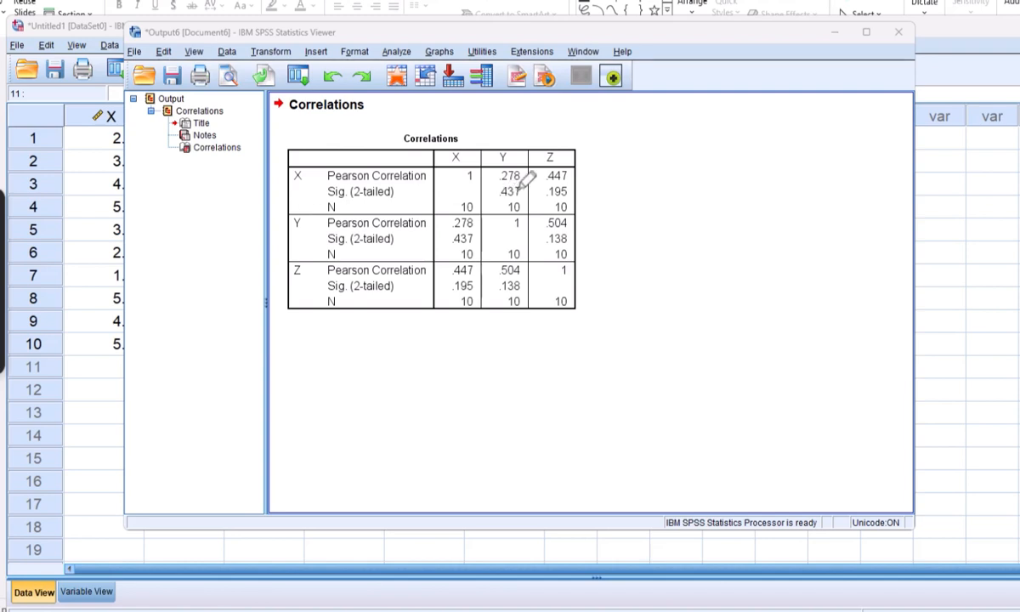
- Mark the X and Y labels and their Pearson coefficients in the Correlations table, and clear the marks
left_click_drag(499, 177, 525, 177)
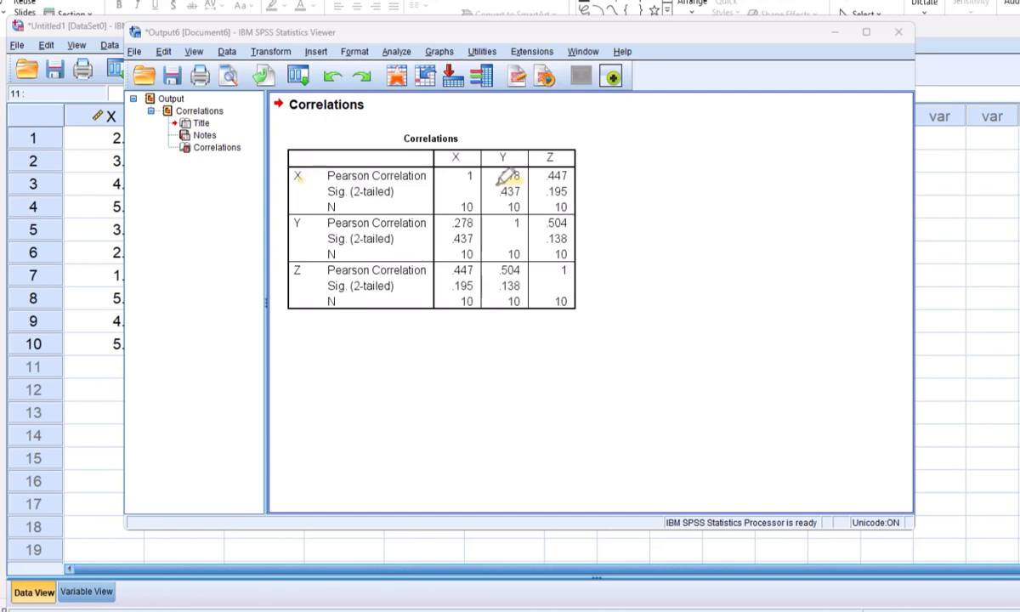
left_click_drag(505, 161, 503, 160)
left_click_drag(465, 221, 455, 222)
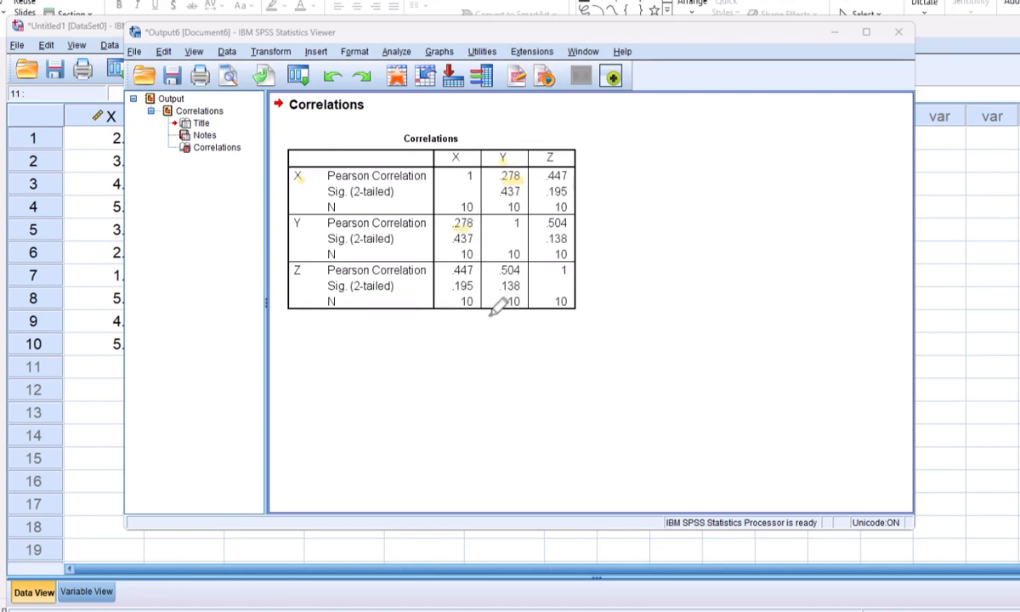
left_click(297, 230)
left_click(19, 405)
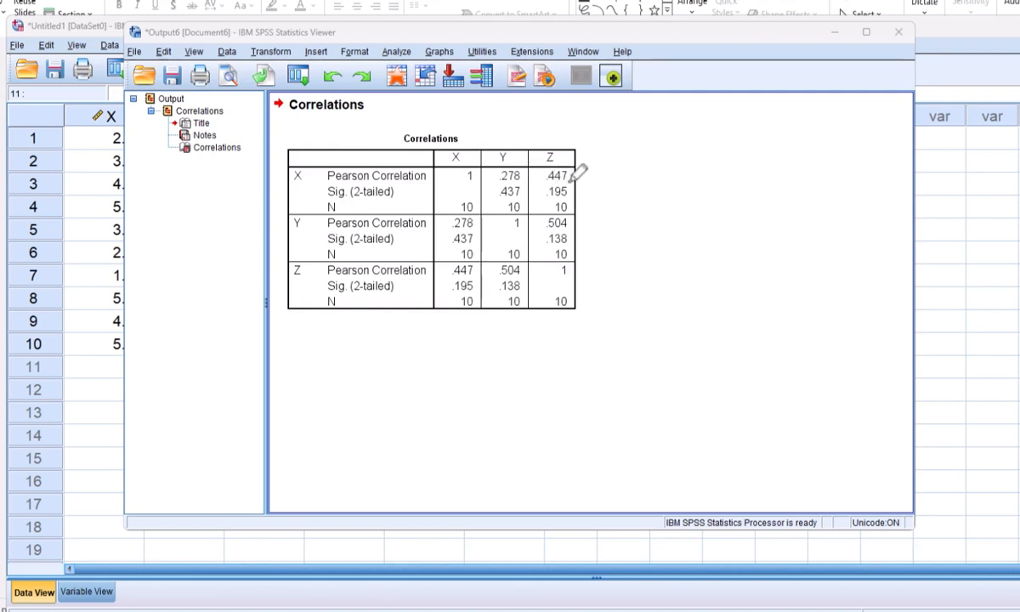
- Underline the correlations of X and Y with Z, circle the Z column heading, and clear the marks
left_click_drag(548, 179, 567, 178)
left_click_drag(549, 226, 568, 226)
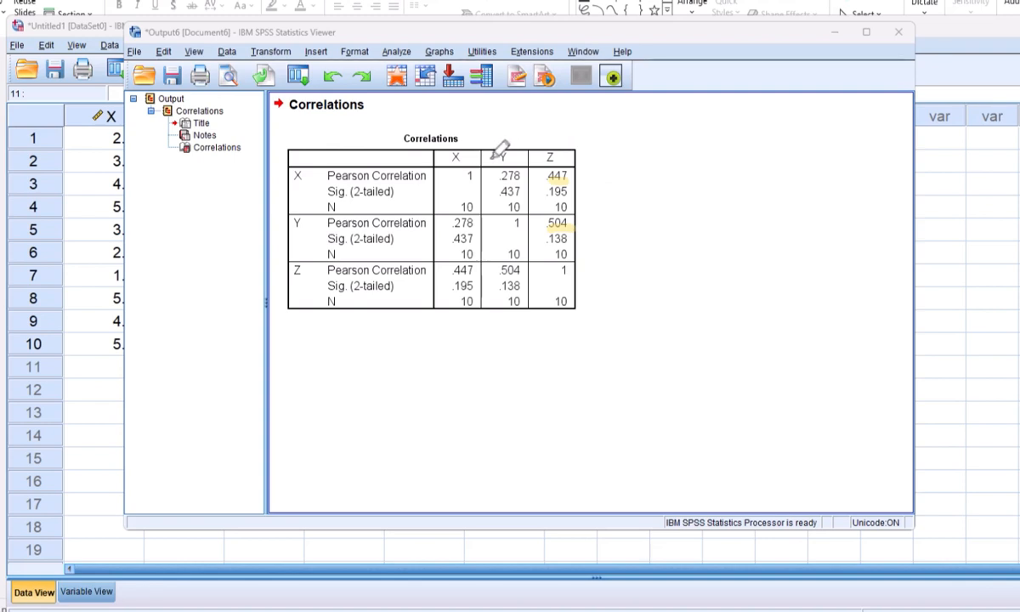
left_click_drag(553, 141, 557, 161)
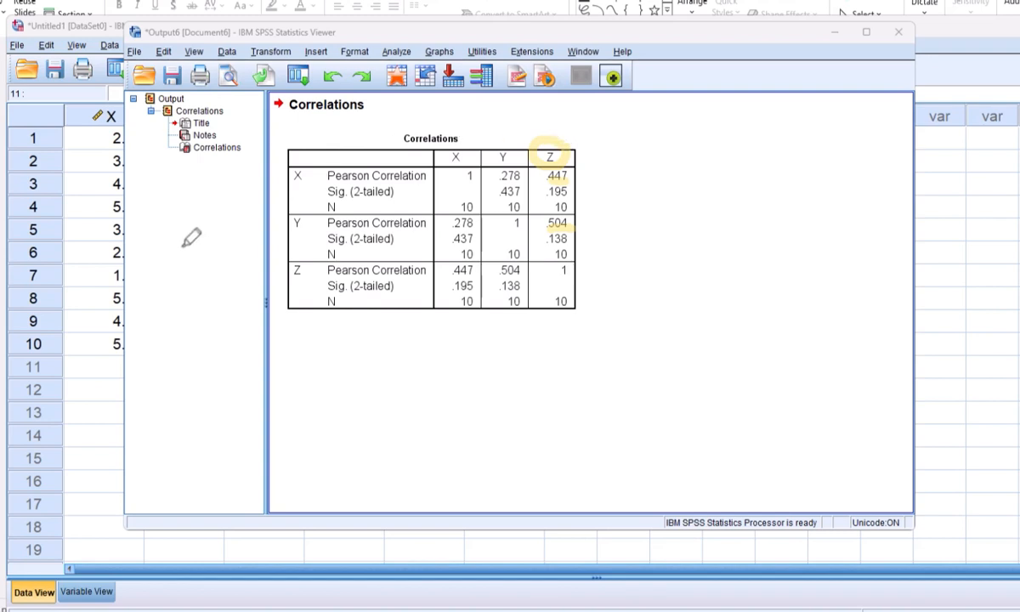
left_click(2, 429)
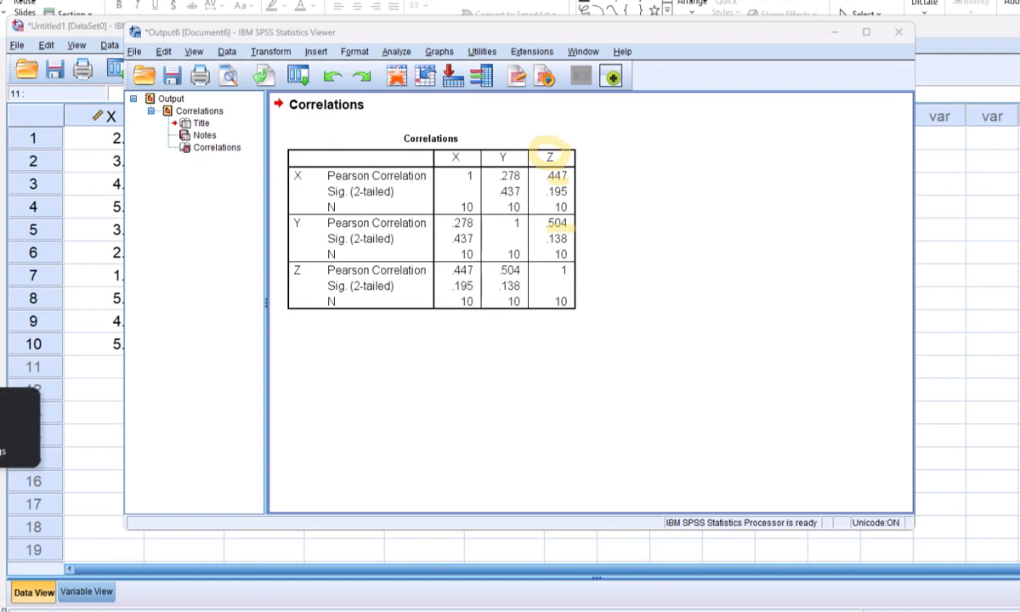
left_click(10, 403)
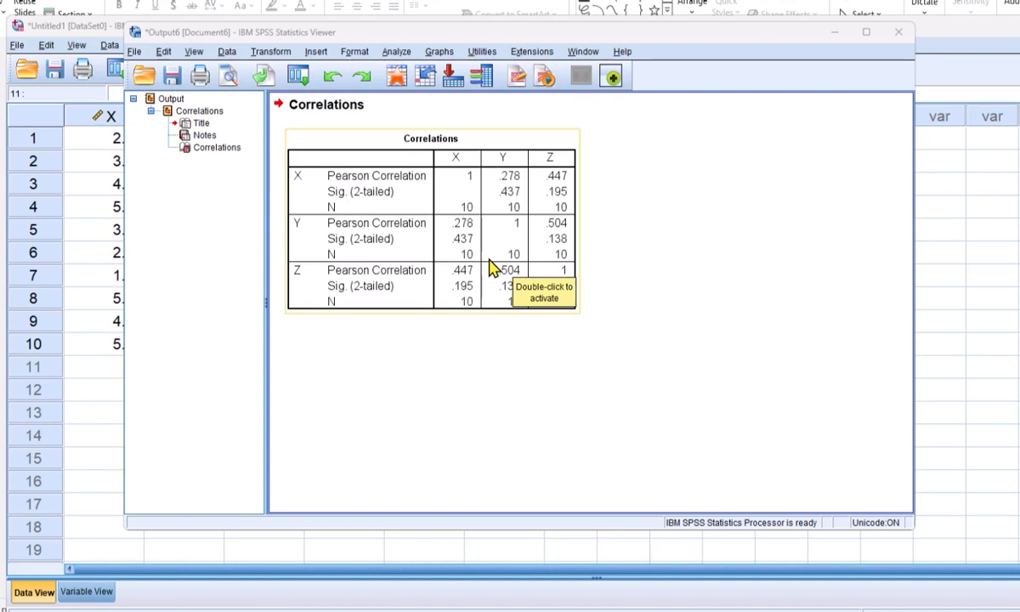
- Return to the data window, open the Partial Correlations dialog and reset its earlier settings
left_click(94, 28)
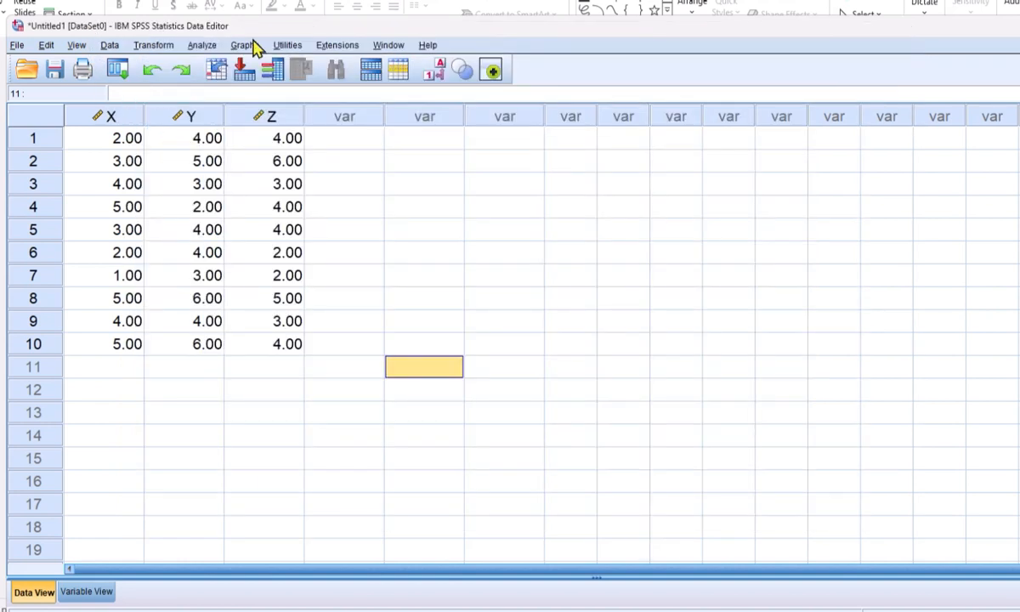
left_click(197, 46)
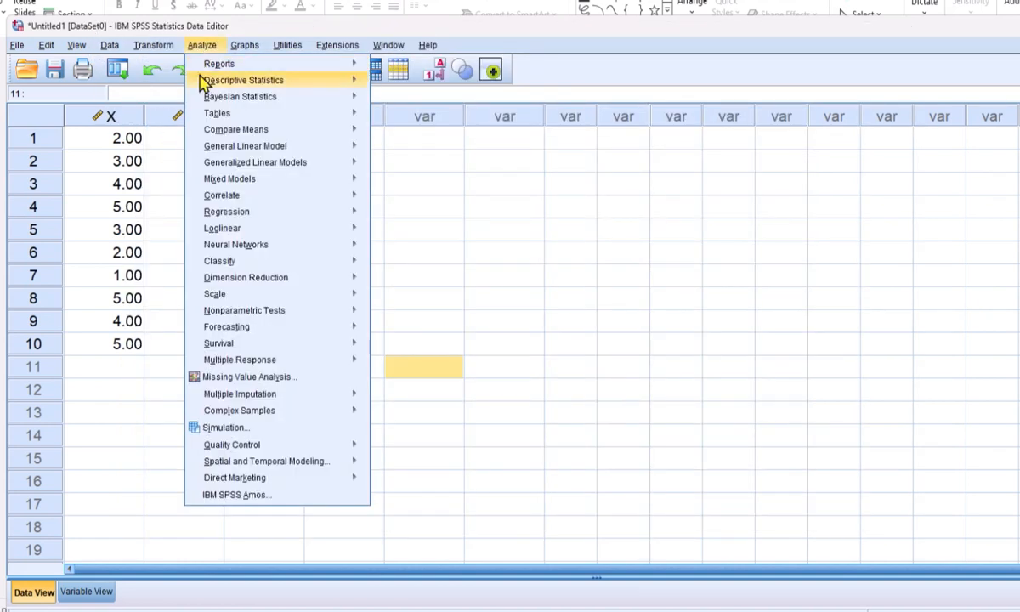
mouse_move(255, 132)
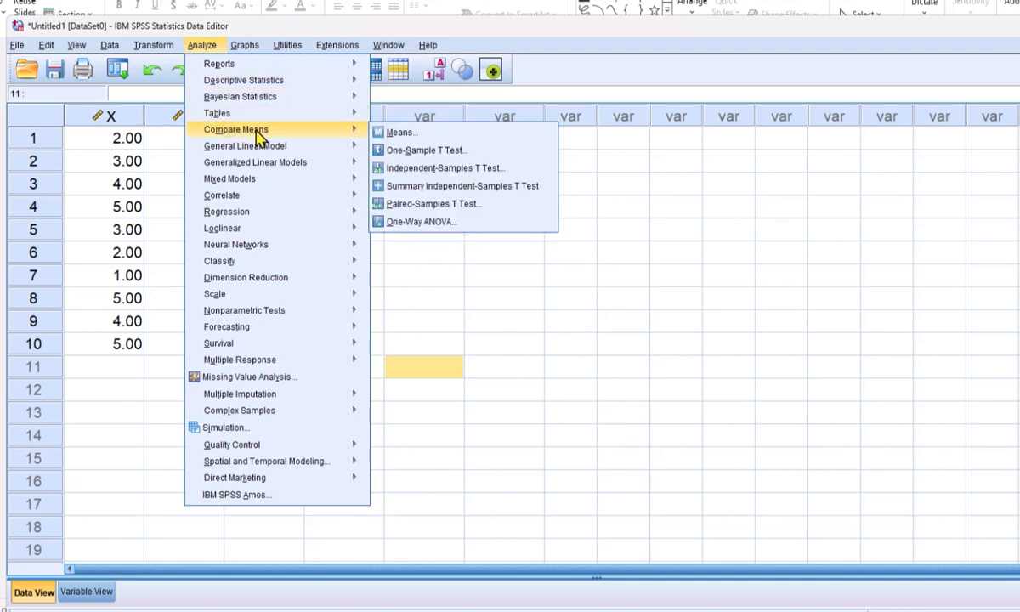
mouse_move(332, 197)
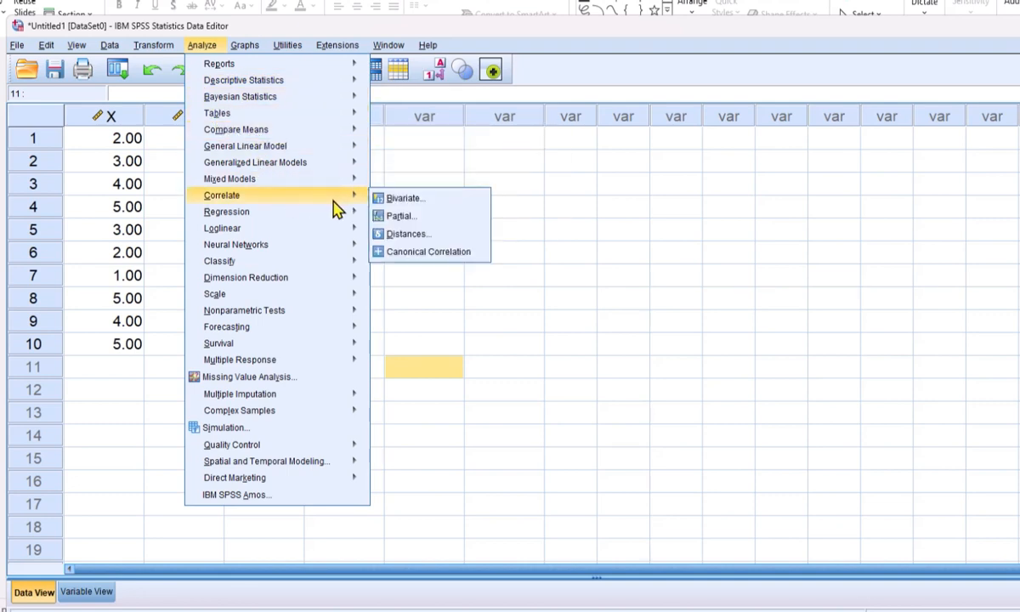
left_click(435, 223)
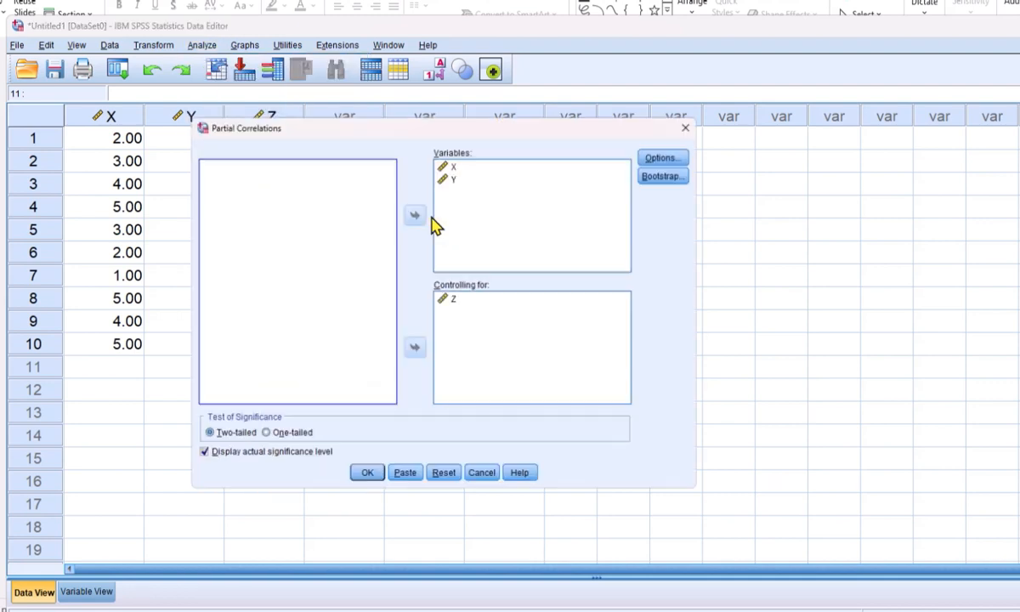
left_click(448, 481)
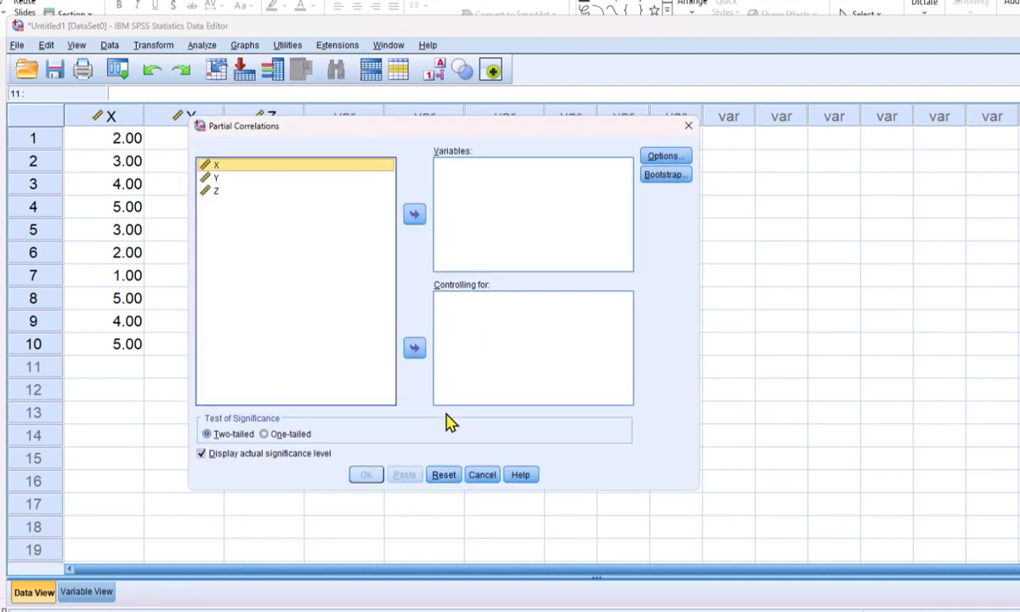
- Run a two-tailed partial correlation between X and Y, controlling for Z
left_click(217, 179, "shift")
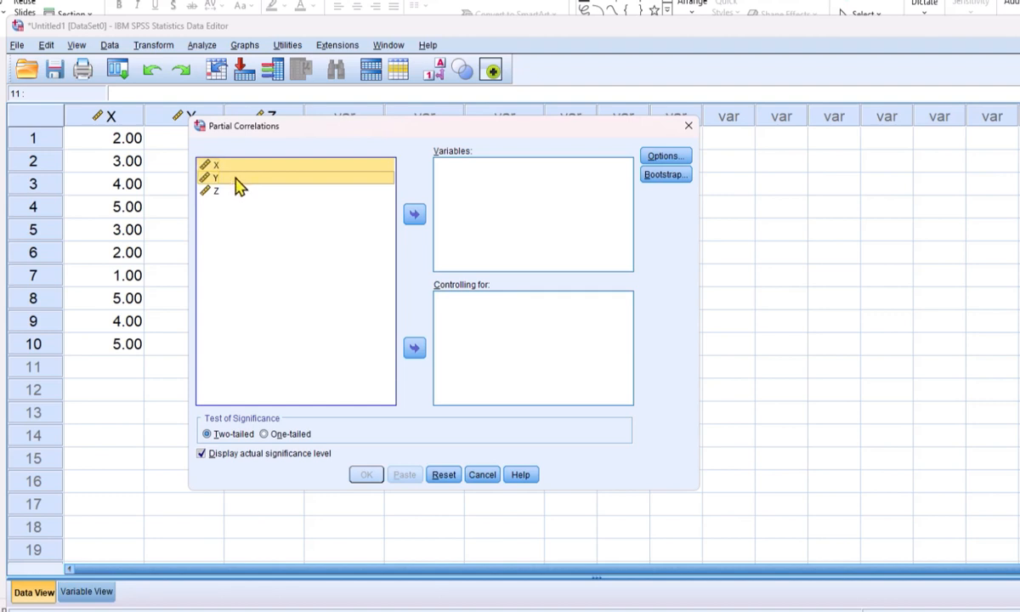
left_click(414, 214)
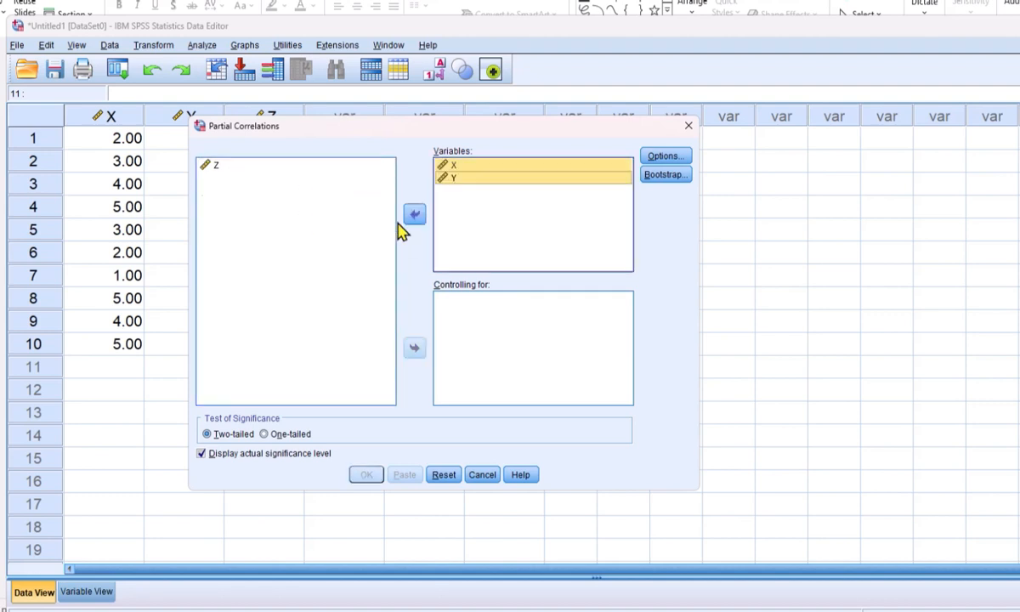
left_click(217, 168)
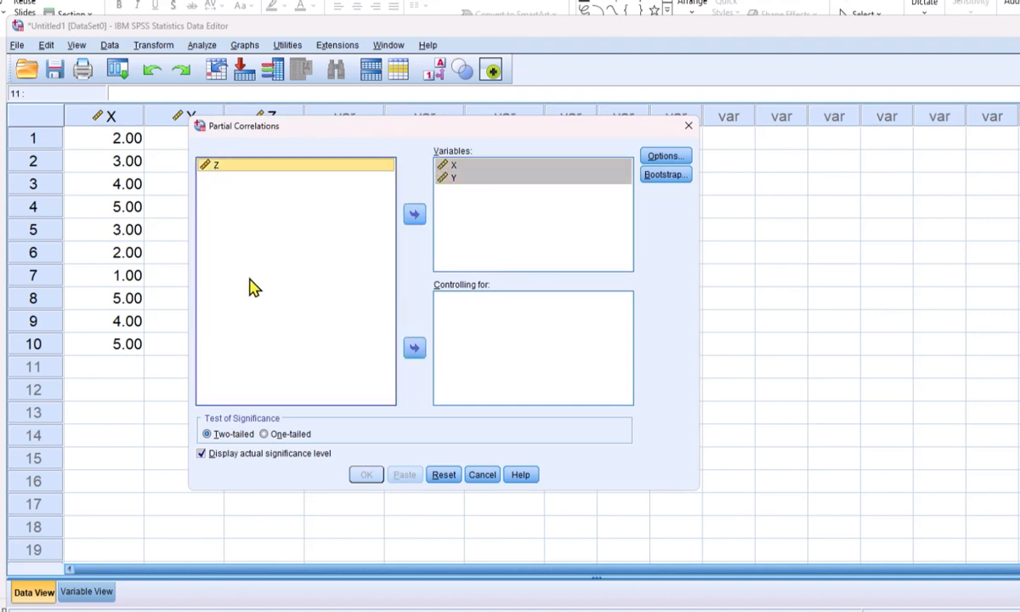
left_click(414, 347)
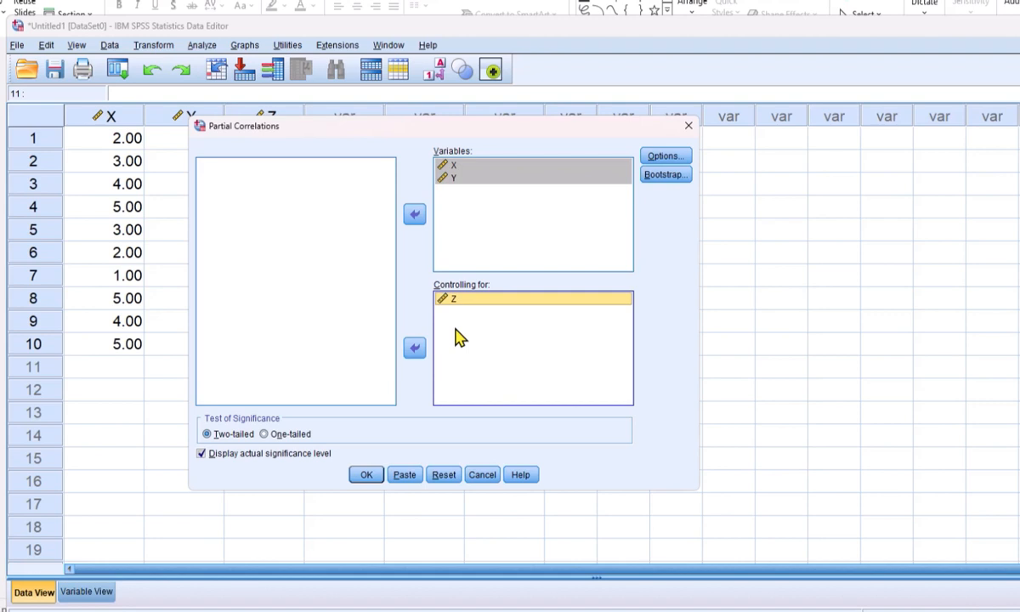
left_click(366, 474)
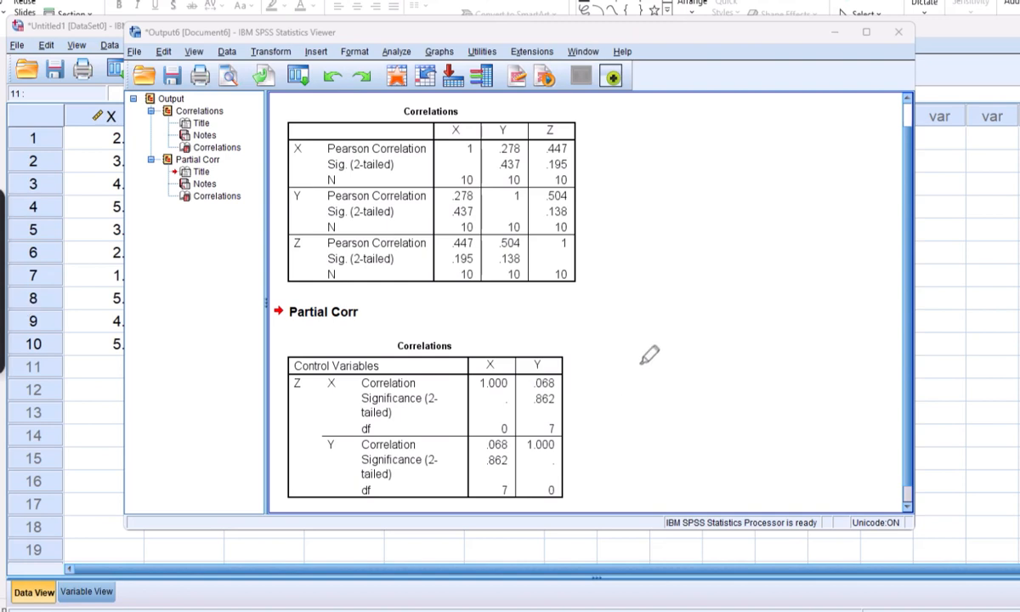
- Mark the partial and bivariate X–Y coefficients and the control variable Z for comparison, and clear the marks
left_click_drag(532, 388, 555, 387)
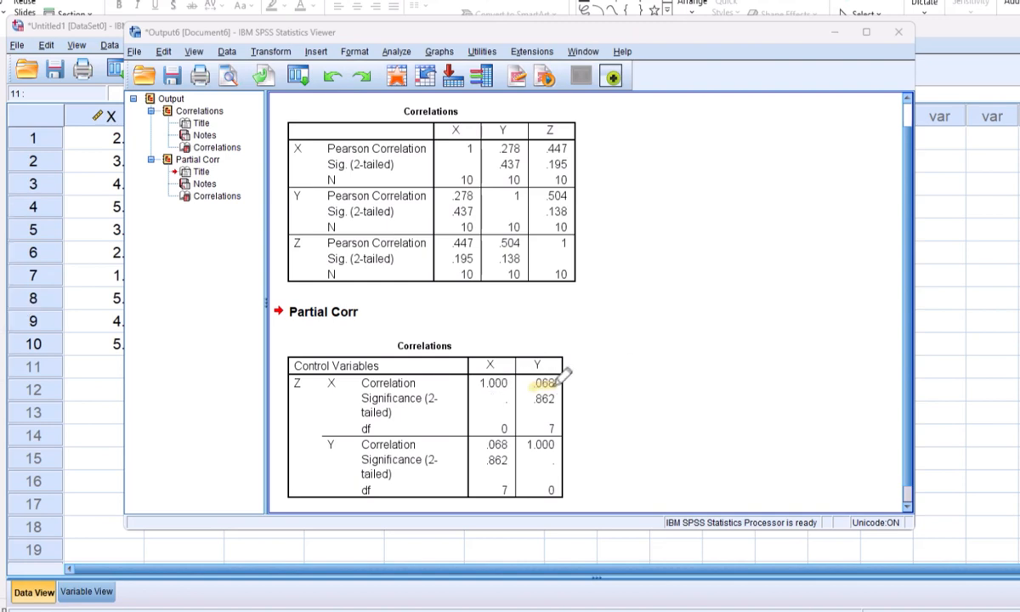
left_click_drag(329, 390, 333, 389)
left_click_drag(501, 150, 518, 149)
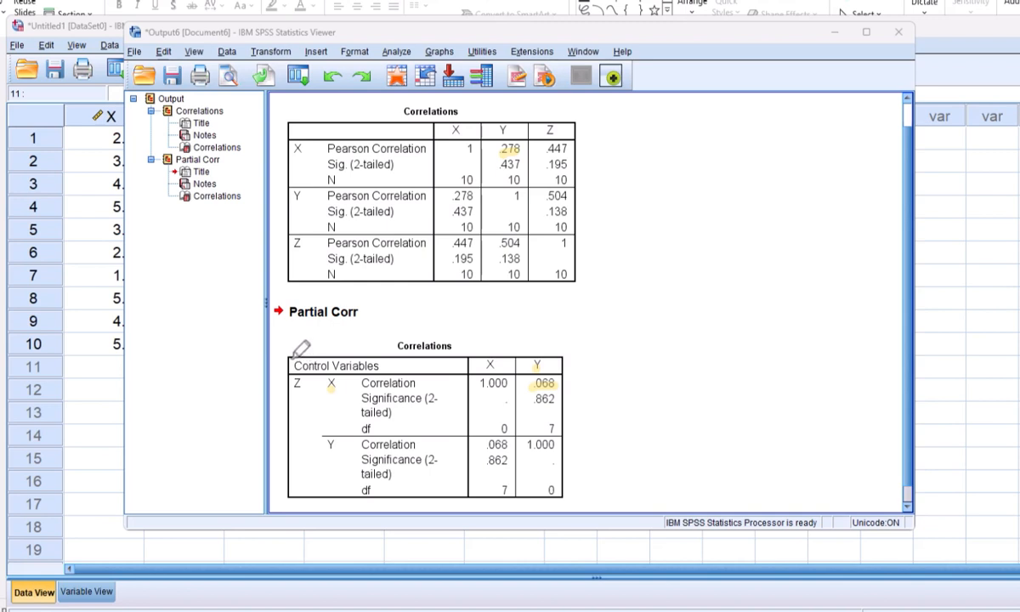
left_click_drag(288, 374, 313, 366)
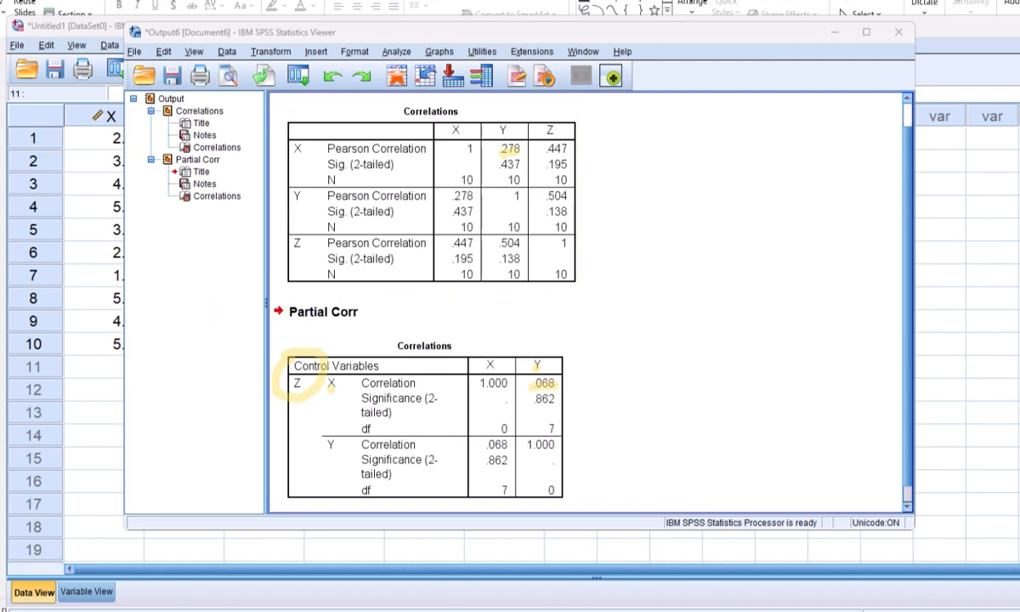
left_click(19, 405)
- Move the output window aside, highlight the Z column and the X and Y columns in the data, and return to the output
left_click_drag(422, 31, 694, 51)
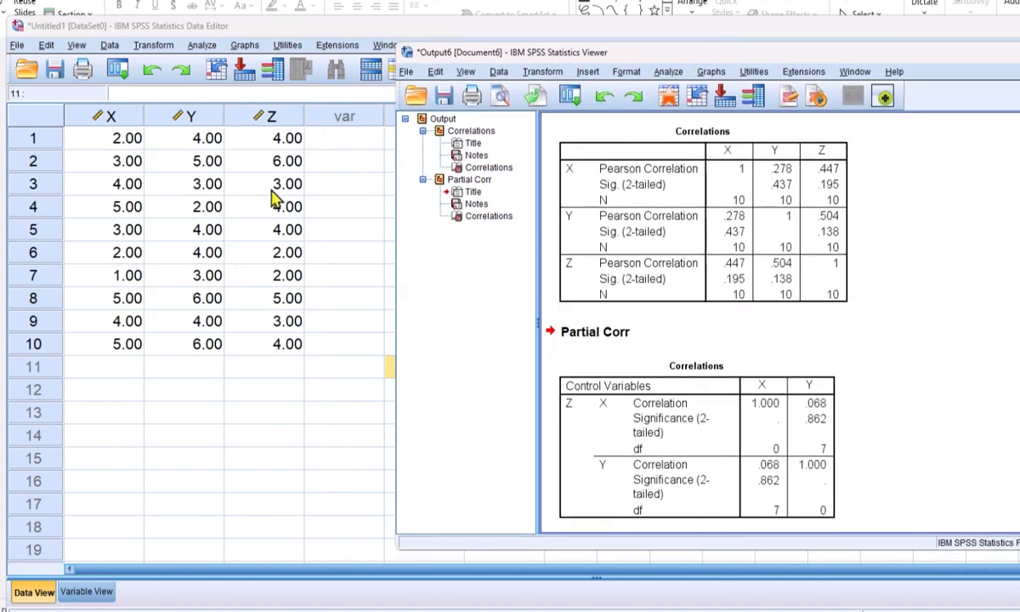
left_click(268, 118)
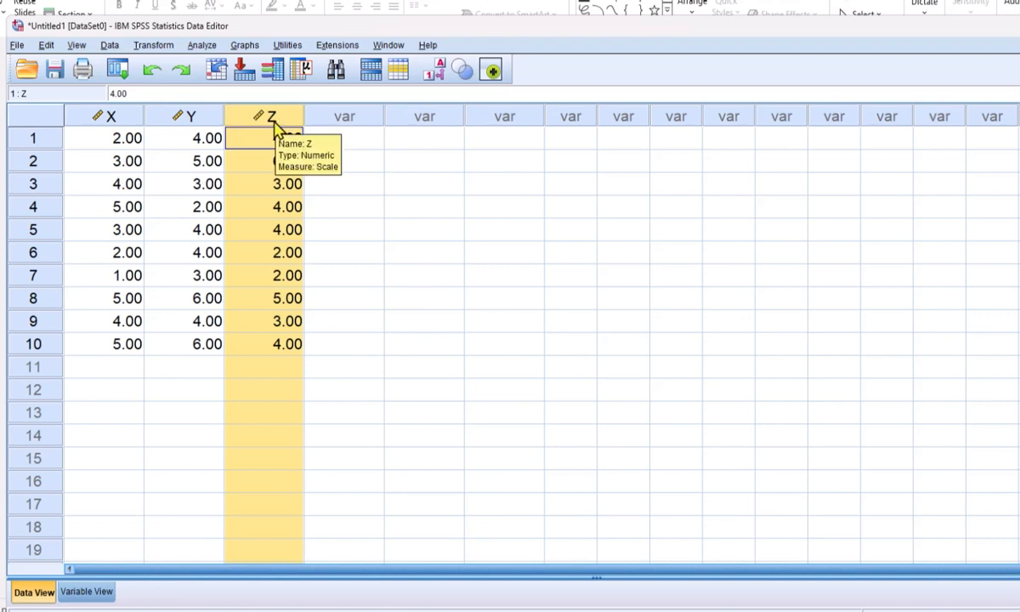
left_click(102, 123)
left_click_drag(102, 124, 158, 124)
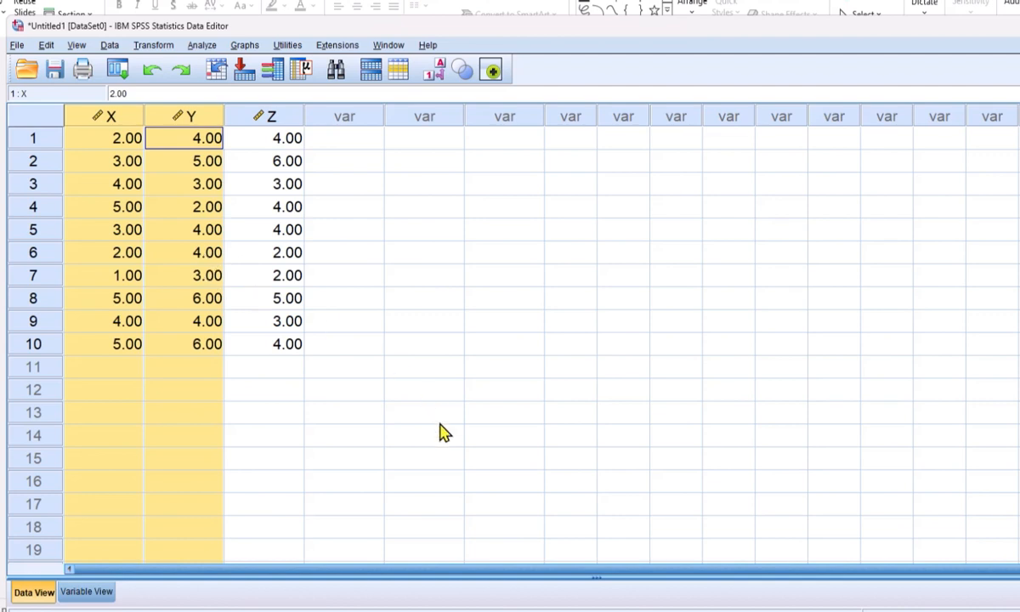
left_click(680, 587)
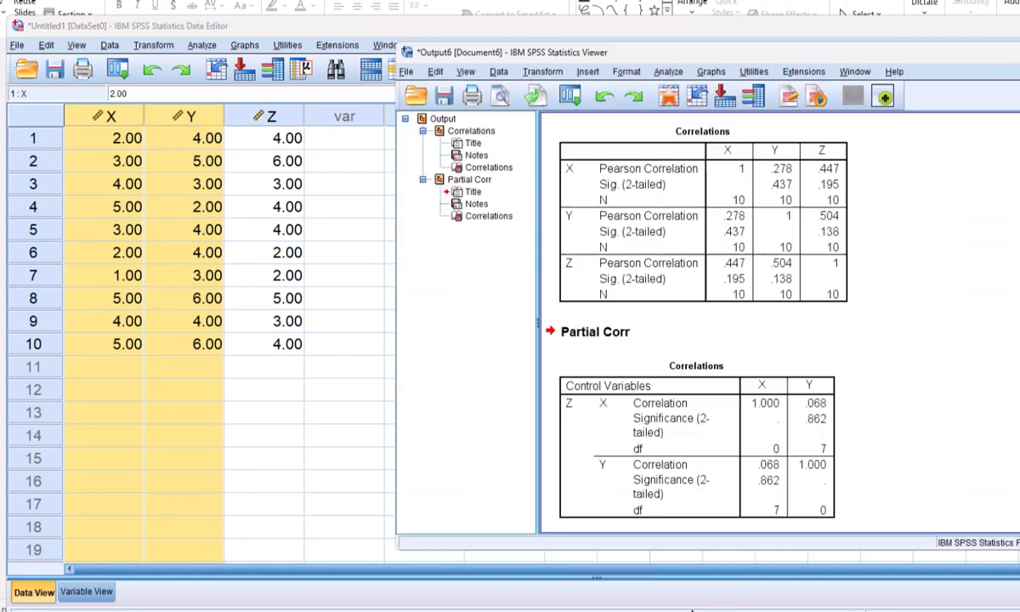